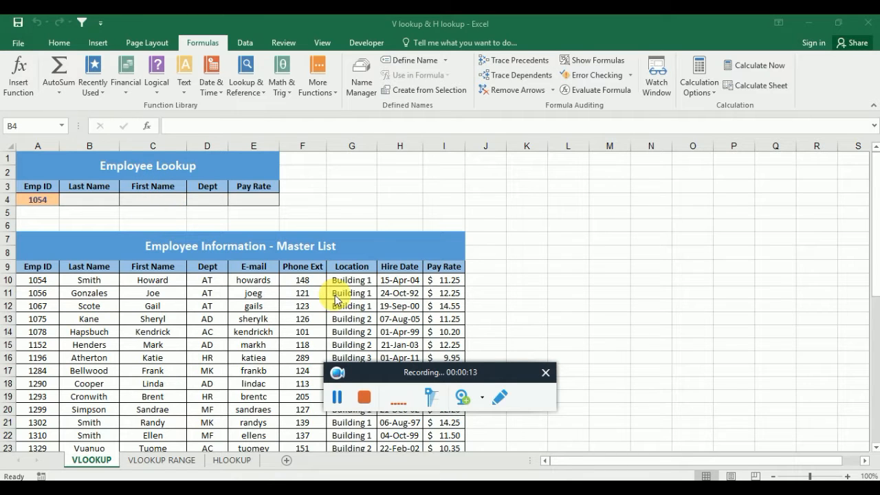
Find the VLOOKUP function by searching for vlookup and insert it in the Last Name cell B4
click(86, 203)
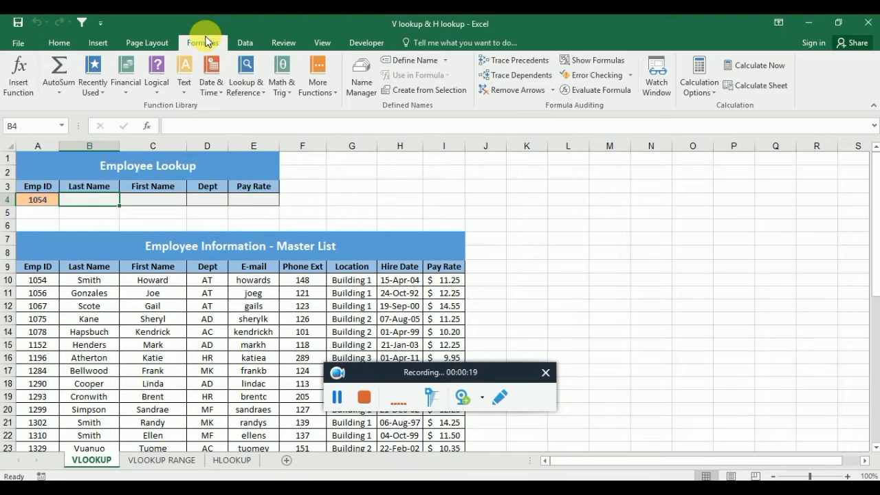
click(15, 74)
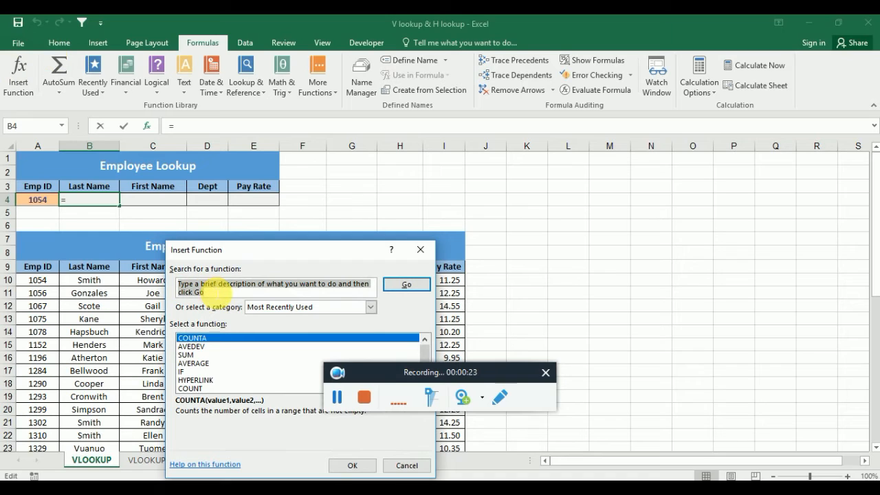
click(209, 290)
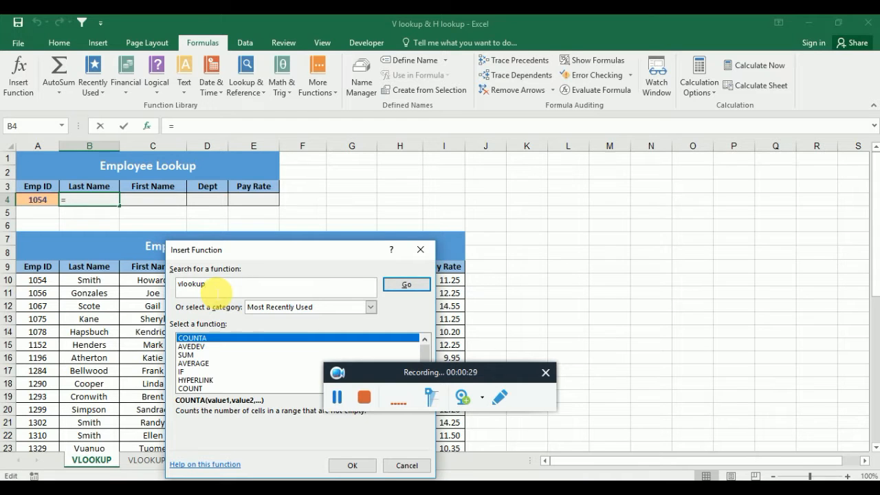
click(415, 286)
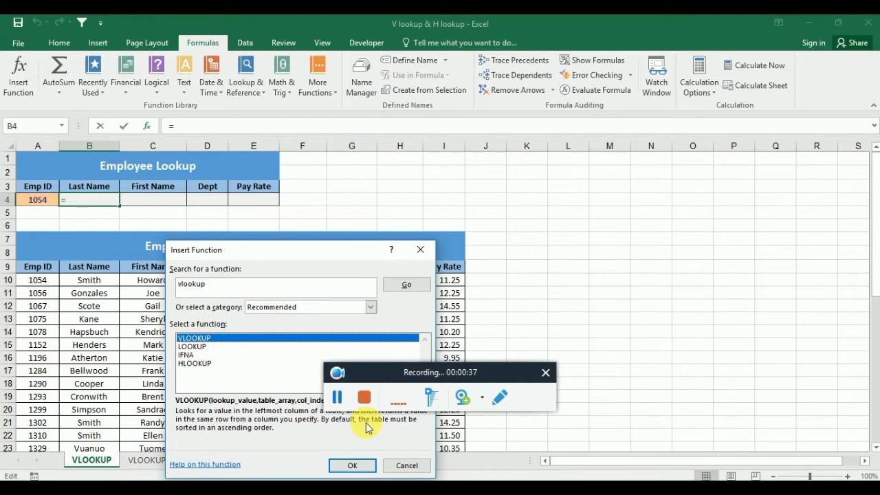
click(351, 466)
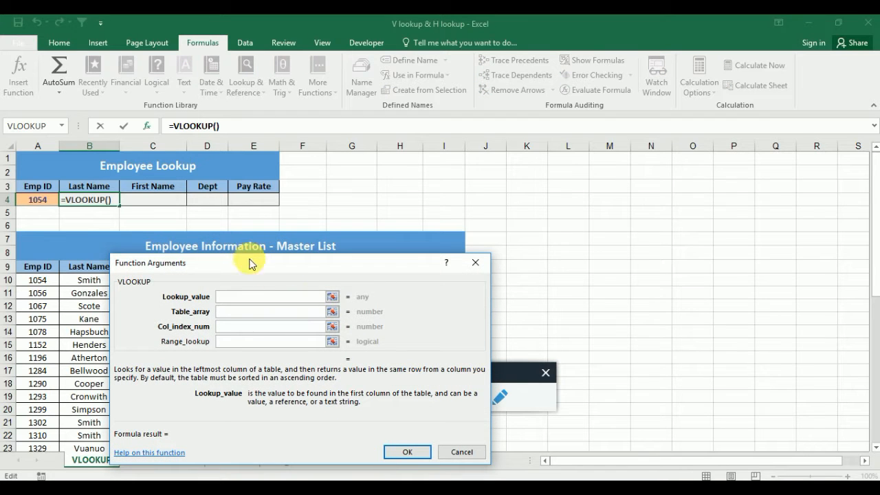
Set the VLOOKUP lookup value to A4 and the table array to the master list A9:I46
drag(248, 261, 472, 219)
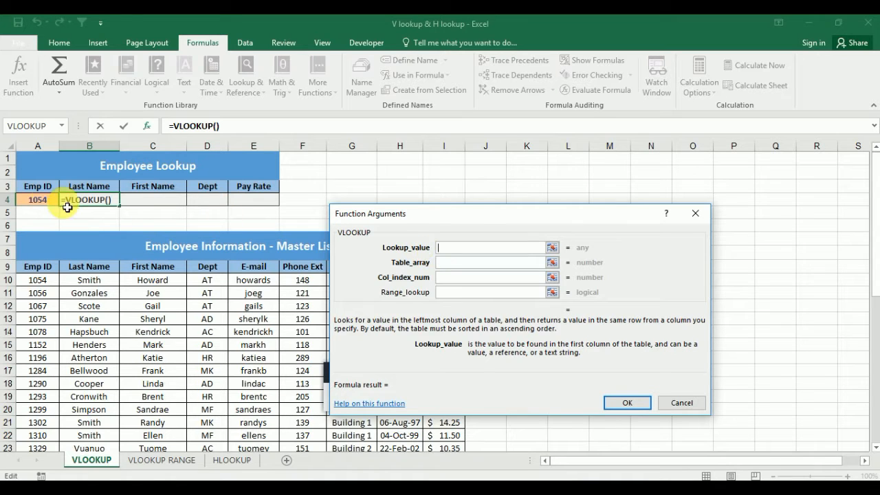
click(46, 204)
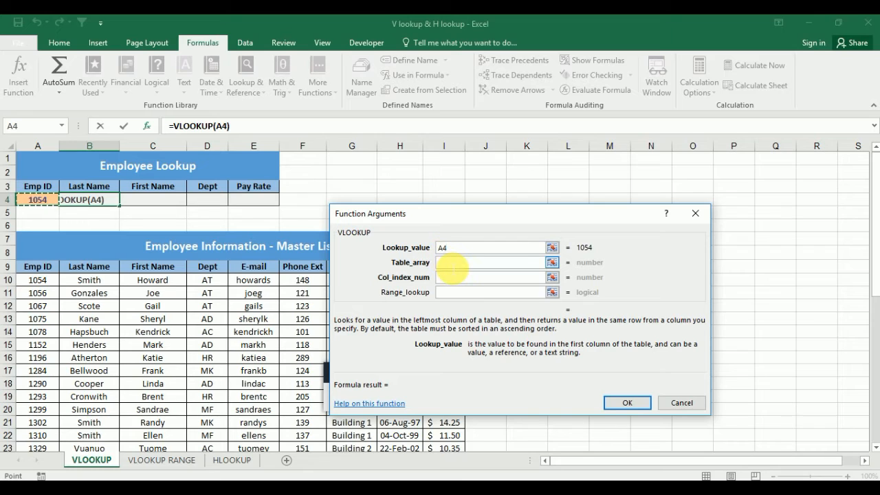
click(452, 262)
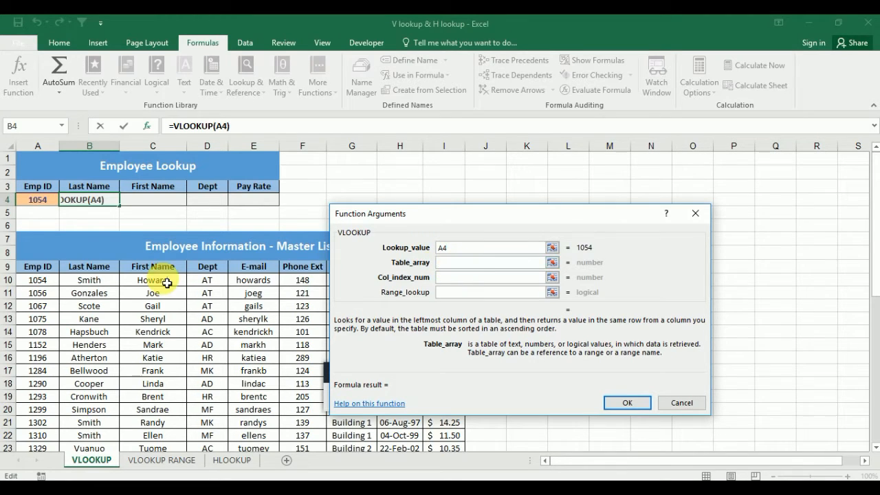
click(46, 272)
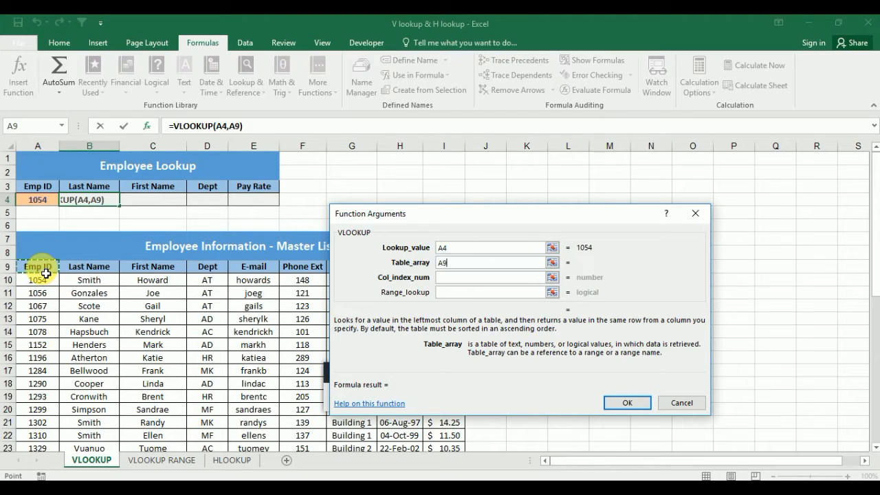
key(ctrl+shift+Right)
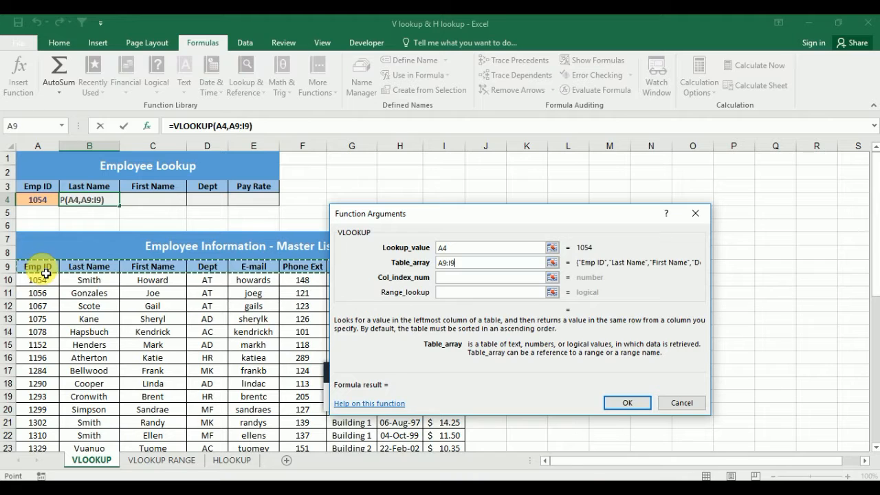
key(ctrl+shift+Down)
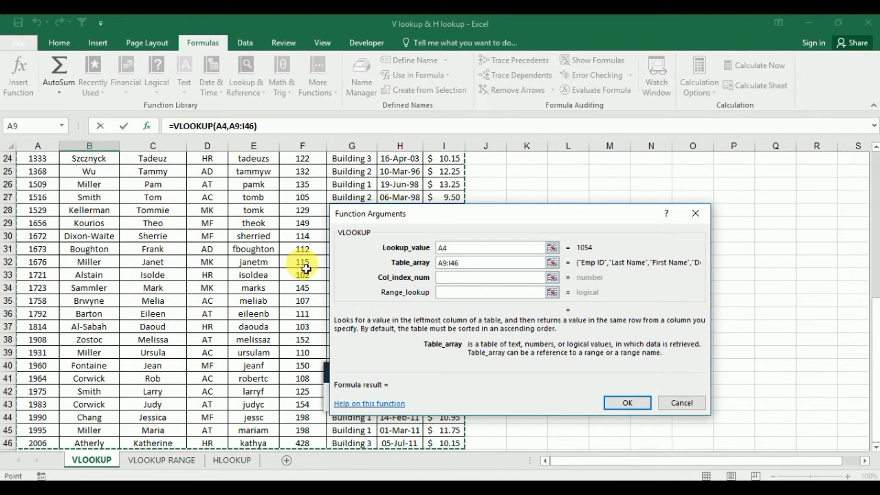
Complete the VLOOKUP with column index 2 and range lookup false, and fill the formula from B4 across to E4
click(454, 278)
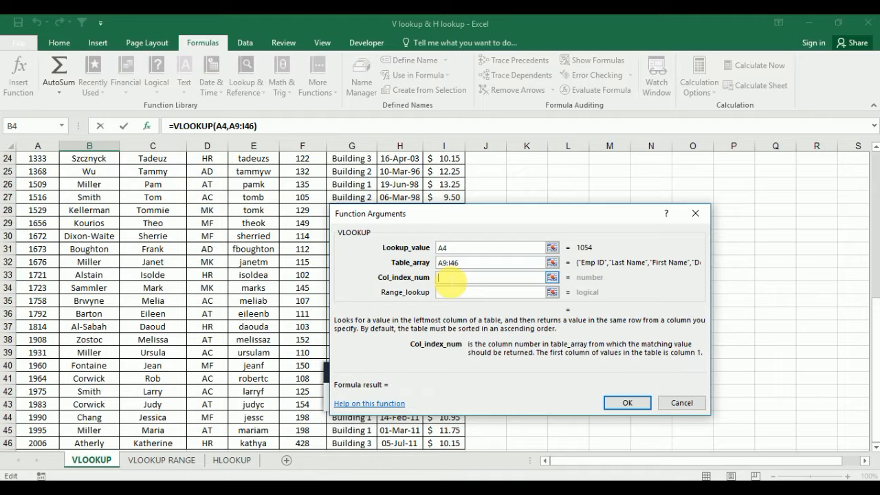
drag(878, 314, 860, 165)
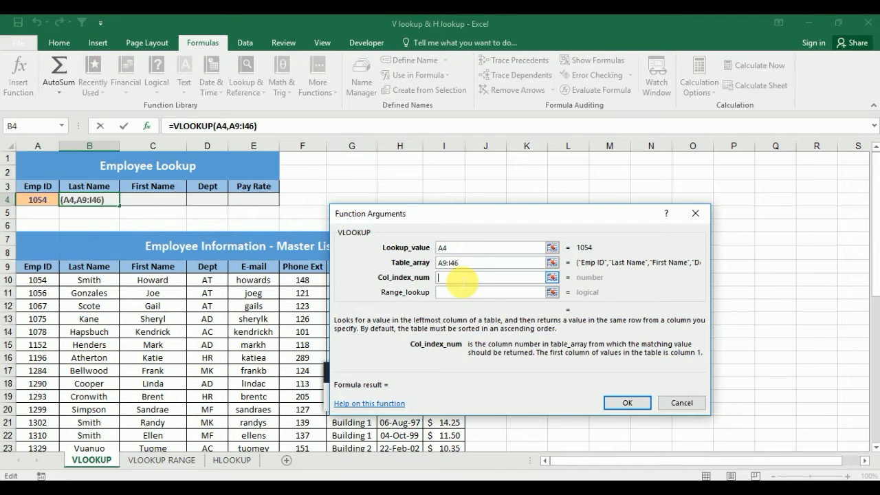
text(2)
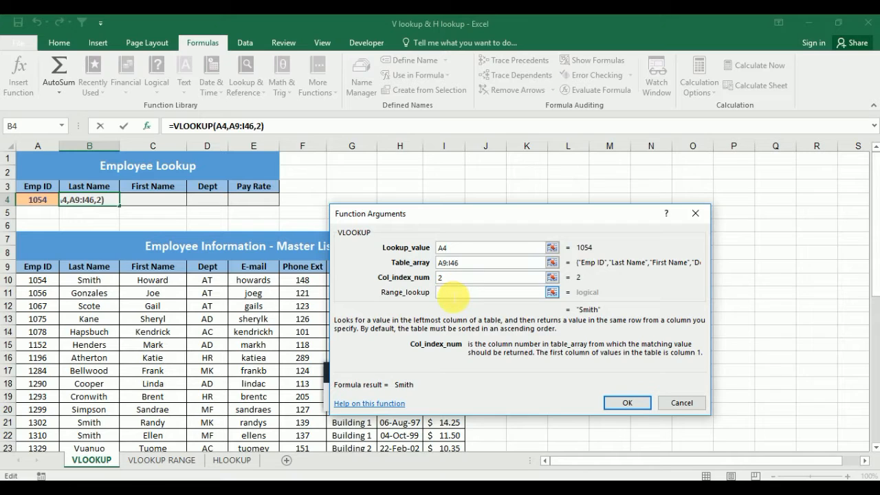
click(452, 296)
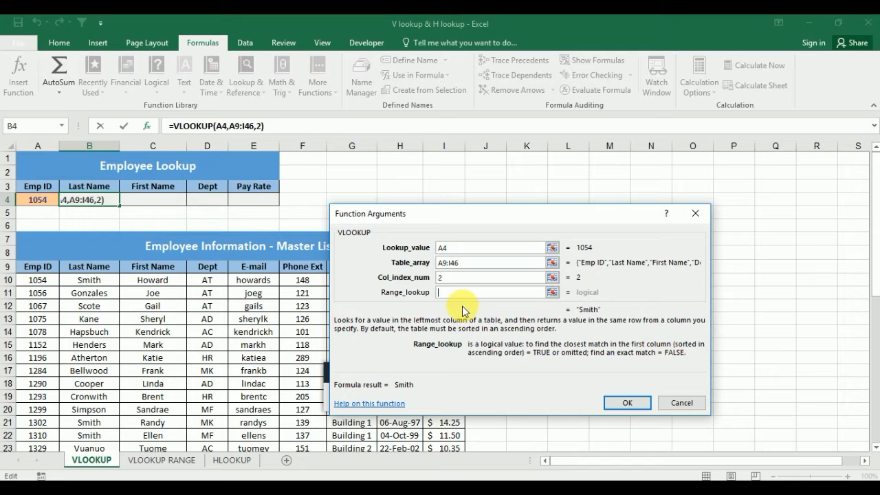
text(false)
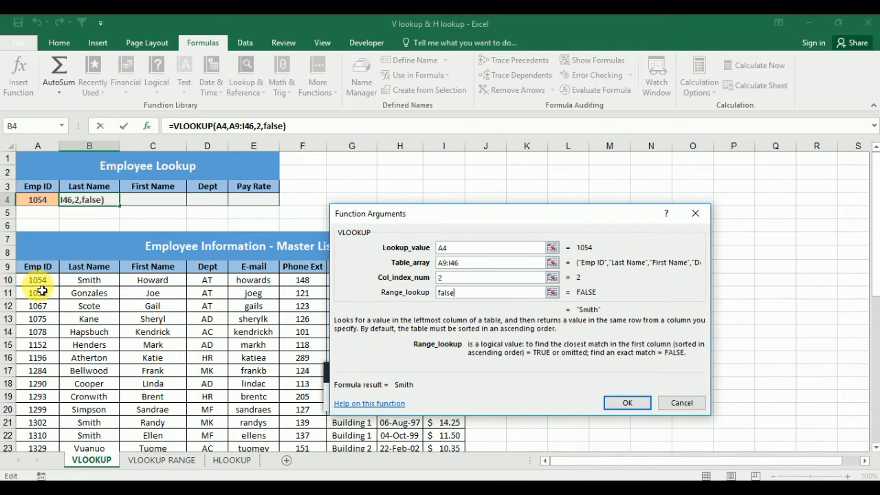
click(637, 404)
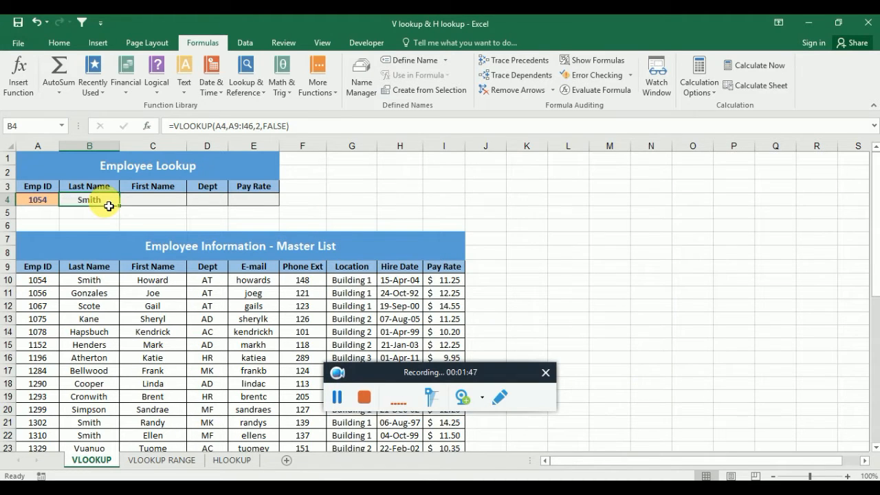
drag(122, 211, 275, 203)
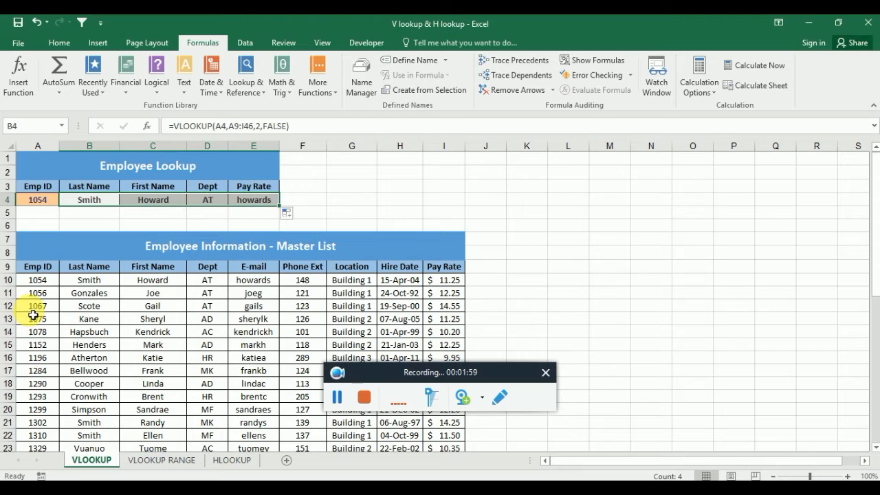
Replace the employee ID in A4 with the one listed in row 15 of the master list
click(40, 205)
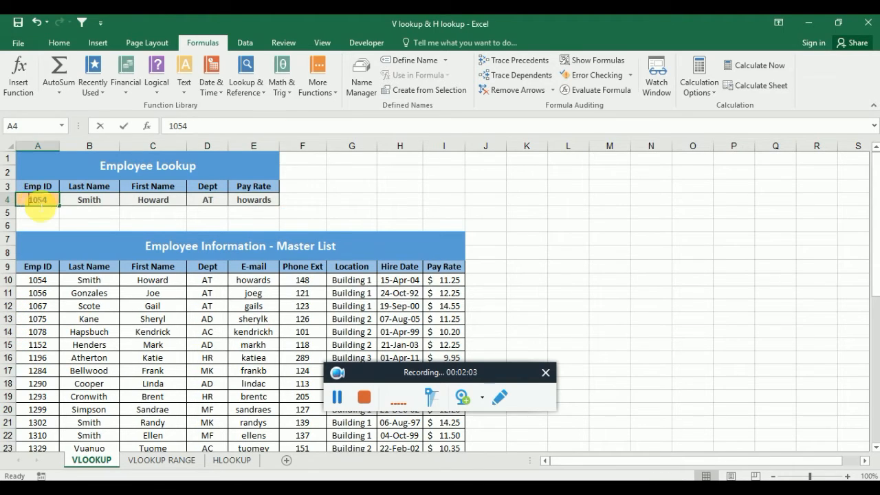
text(1152)
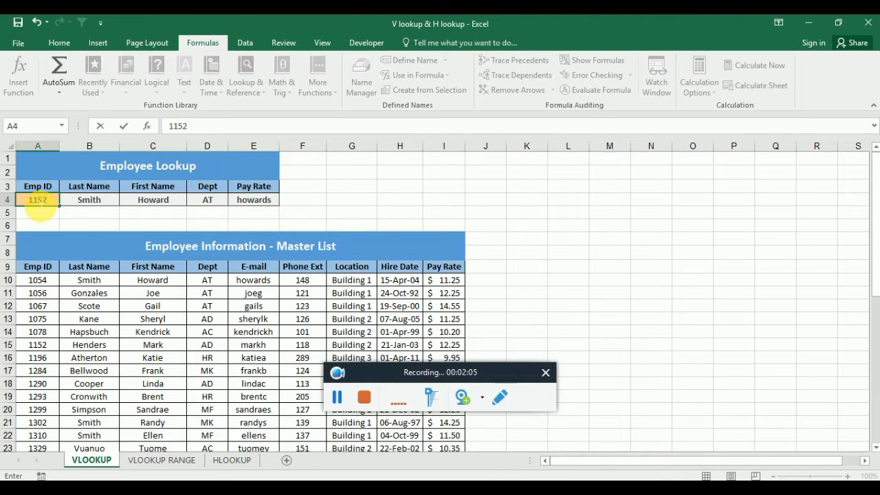
key(Return)
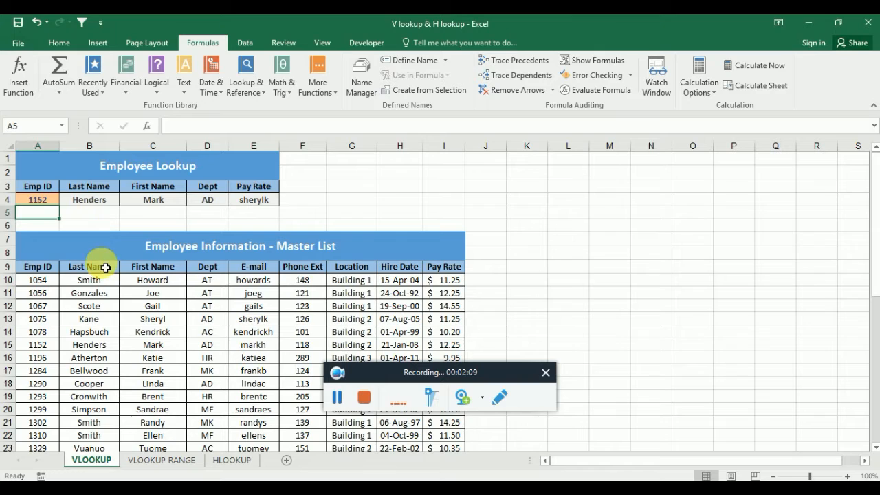
On the VLOOKUP RANGE sheet, search for vlookup and insert the VLOOKUP function in the first Bonus cell, C4
click(152, 460)
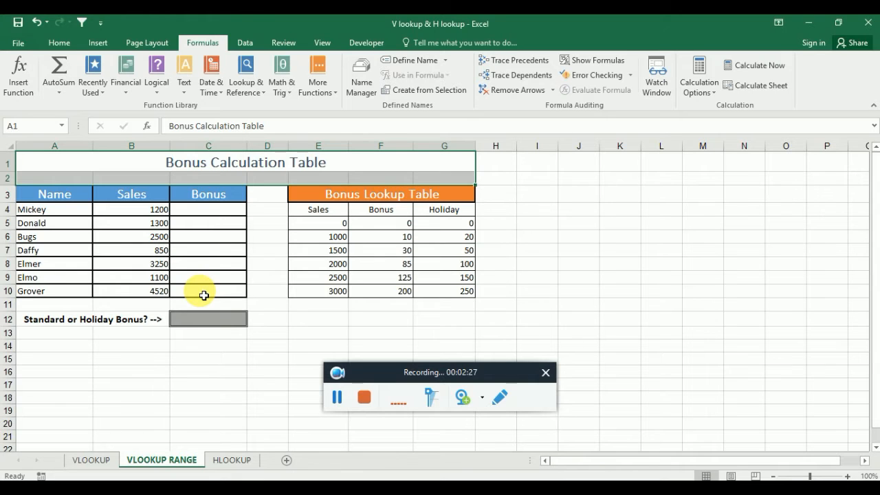
click(204, 215)
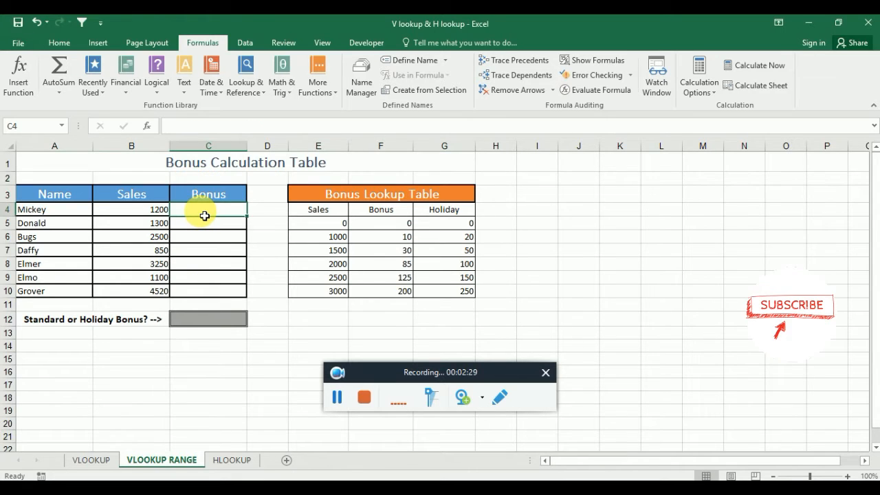
click(15, 85)
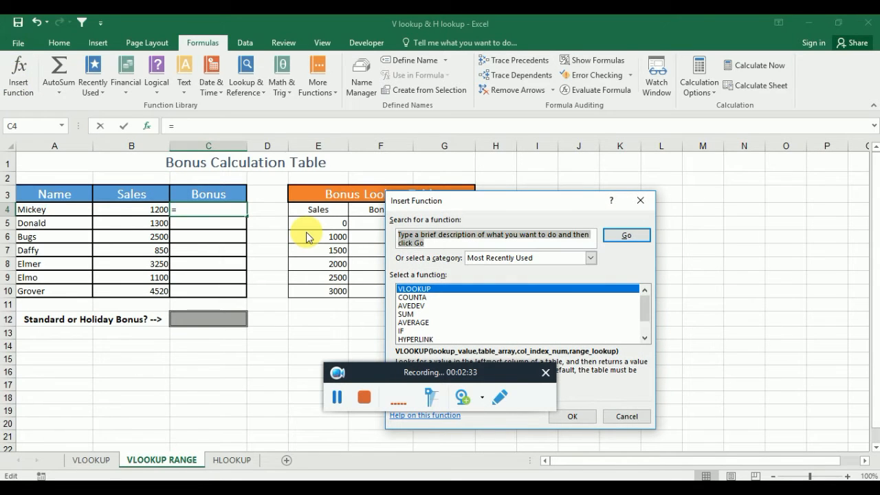
key(BackSpace)
text(vlookup)
click(624, 239)
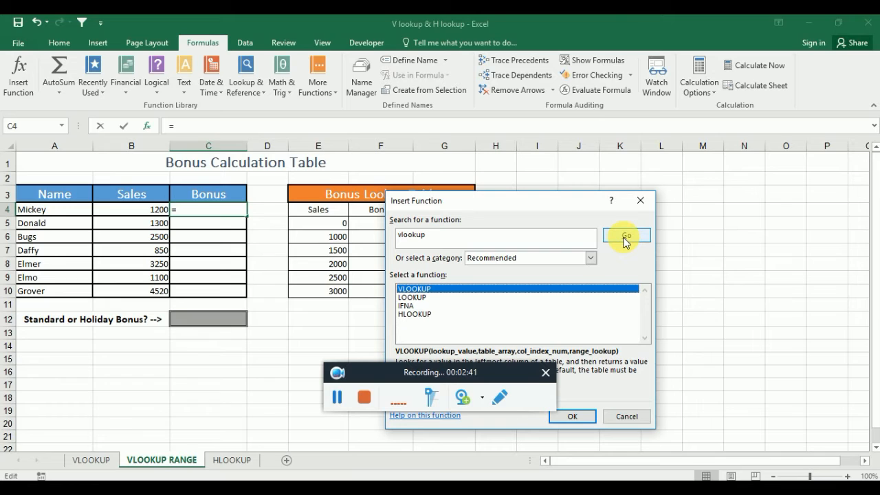
click(574, 416)
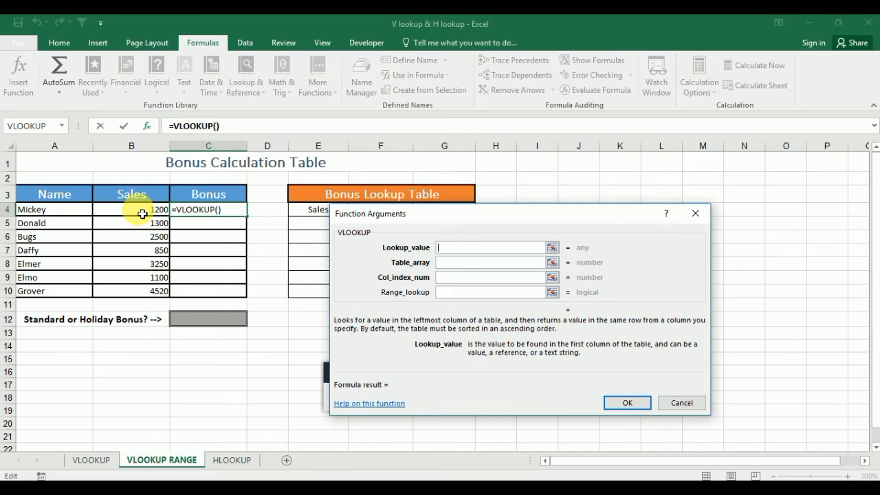
Set the lookup value to the sales cell B4 and the table array to the bonus lookup range E4:G10
click(142, 214)
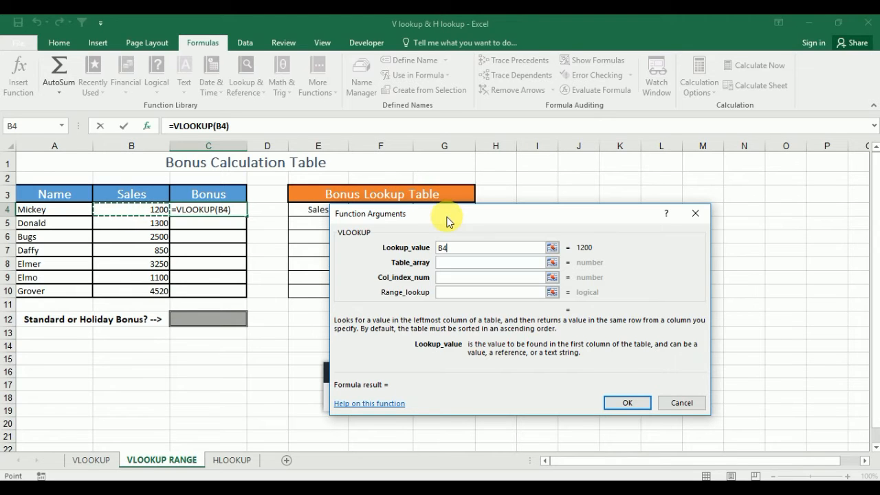
drag(448, 221, 608, 221)
click(625, 261)
drag(311, 210, 458, 298)
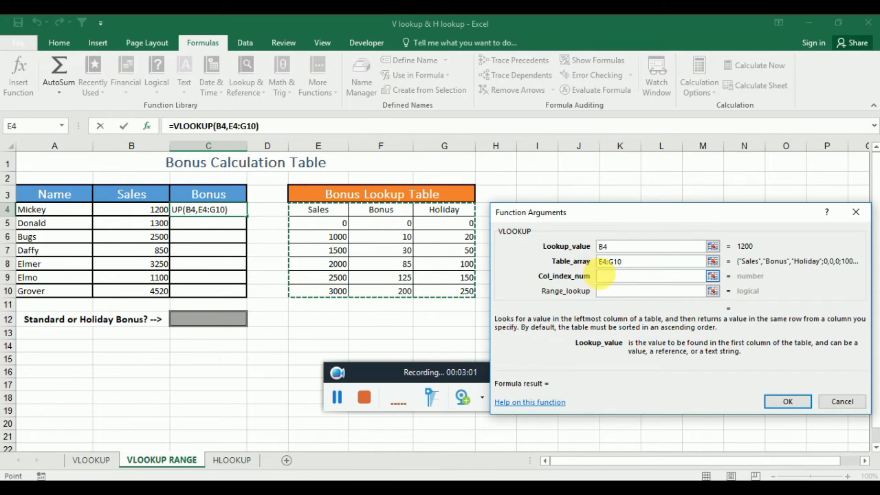
Complete the bonus VLOOKUP with column index 2 and range lookup true, and fill it down to C10
click(604, 275)
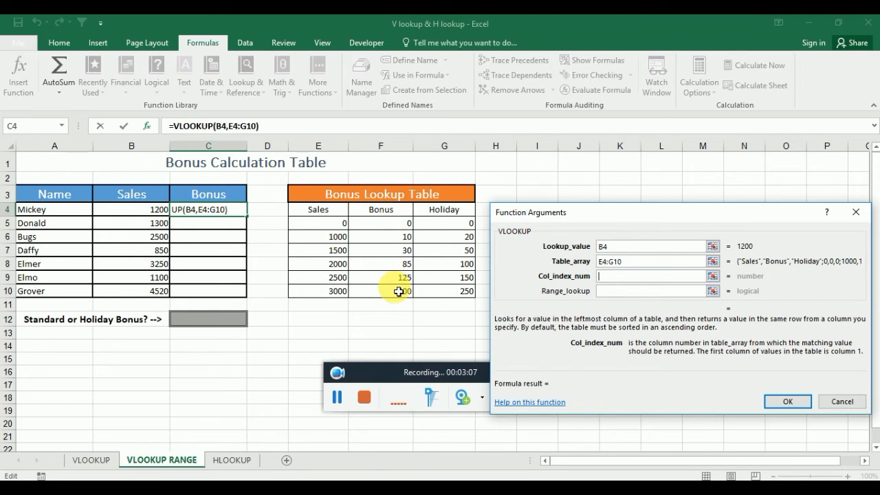
click(611, 278)
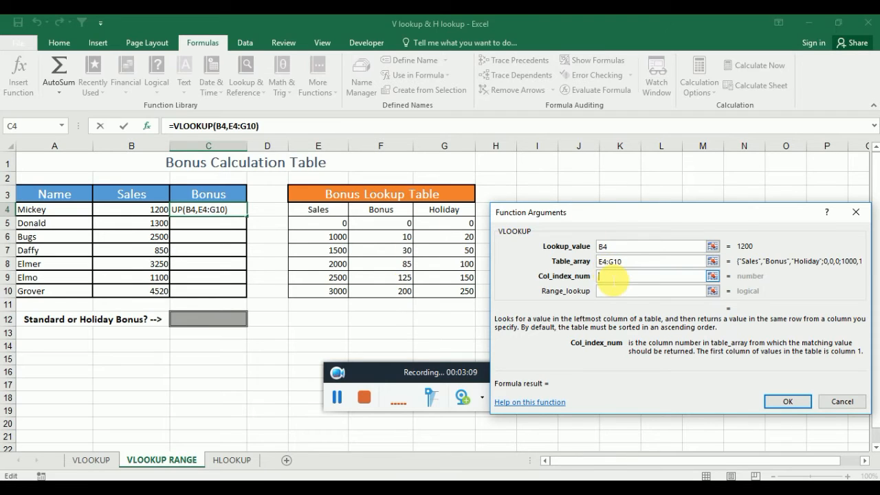
text(2)
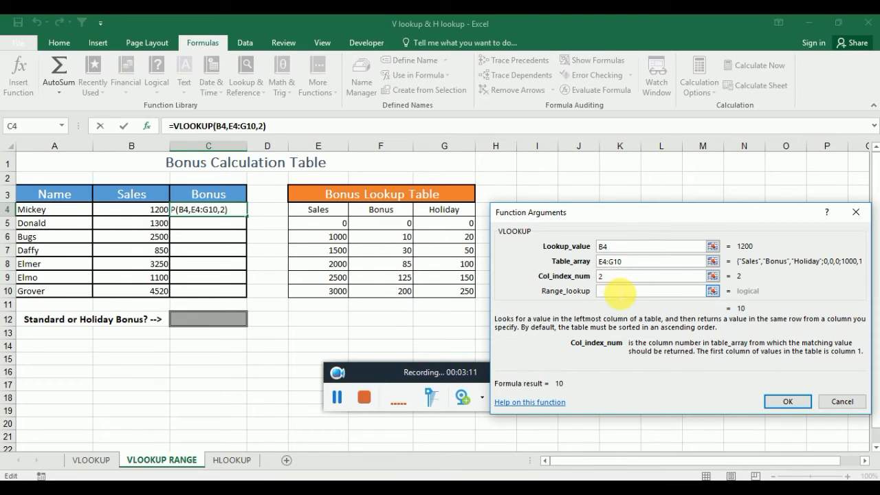
click(619, 291)
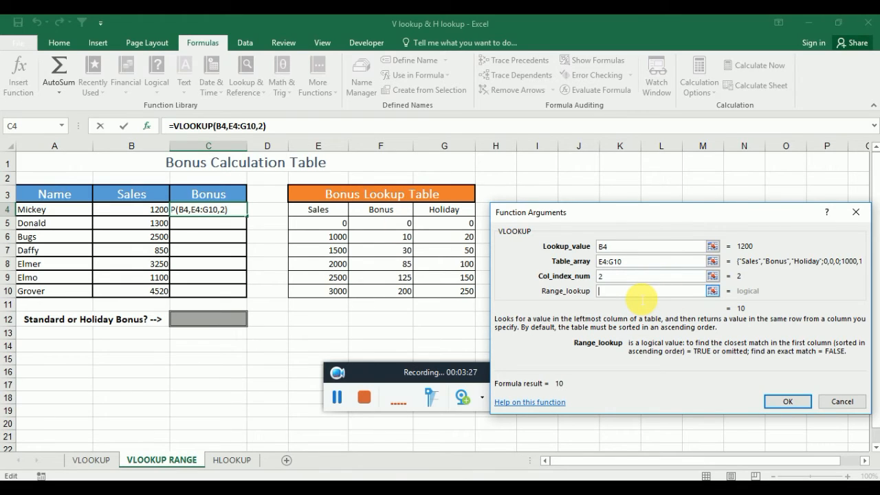
click(641, 292)
text(true)
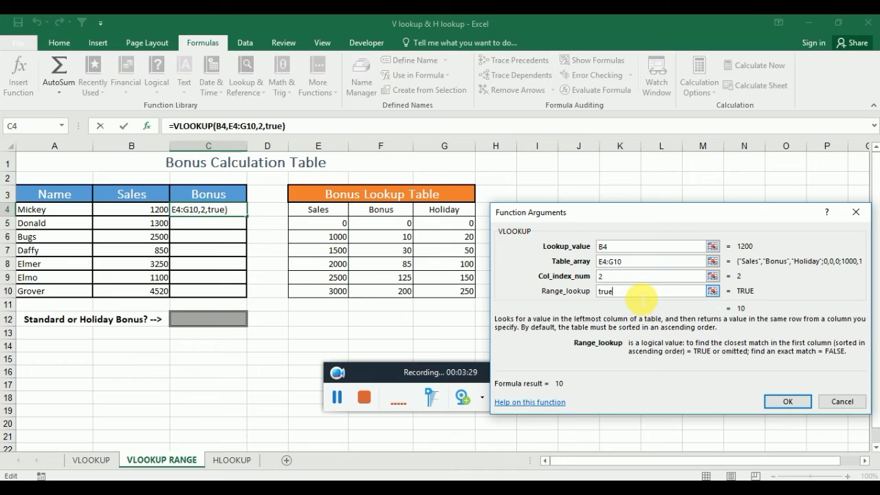
click(783, 402)
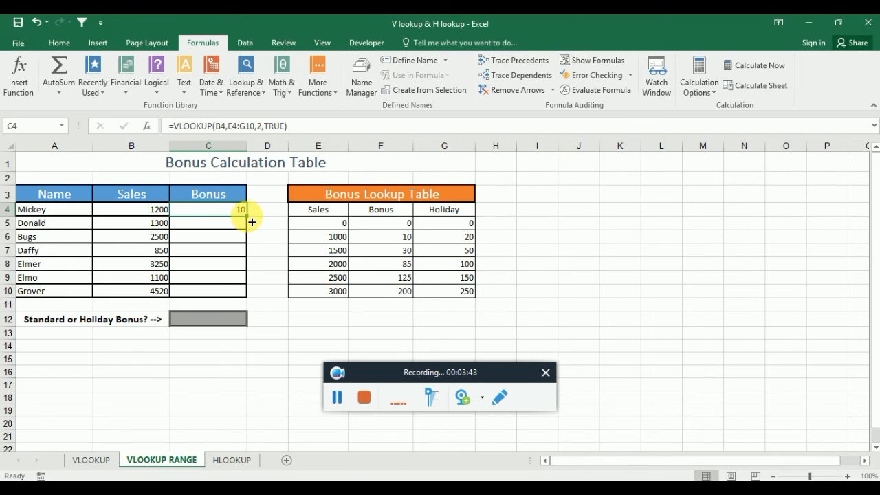
drag(246, 216, 237, 292)
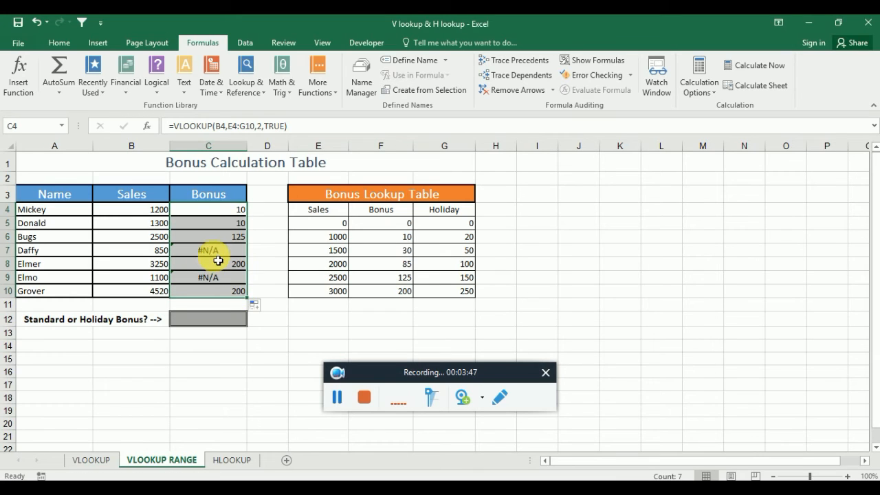
Make the table array in the C4 bonus formula absolute as $E$4:$G$10 and refill the corrected formula down to C10
click(213, 226)
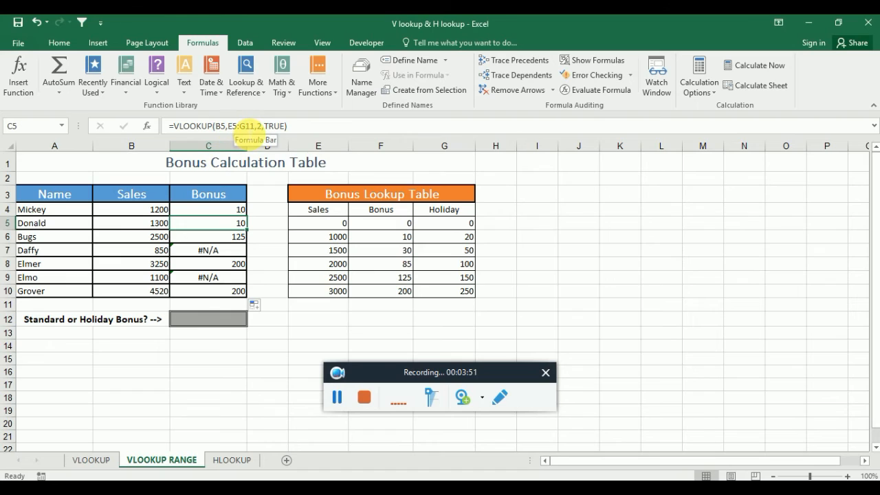
click(241, 126)
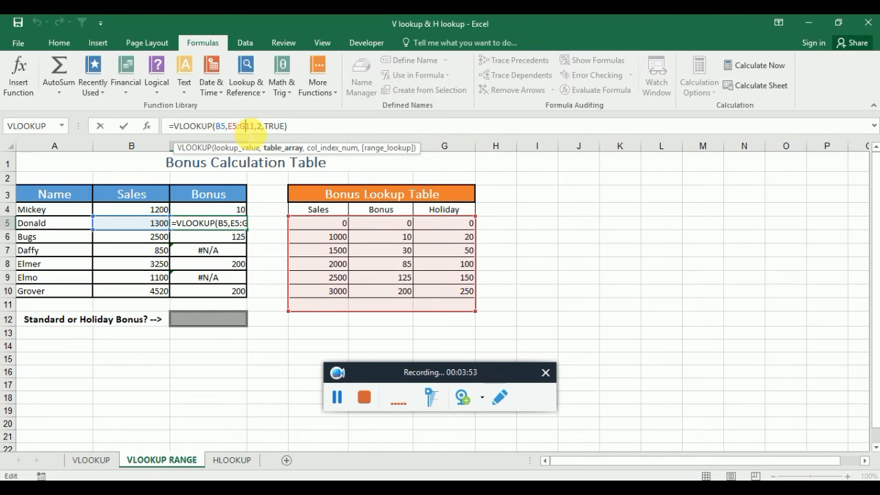
click(216, 210)
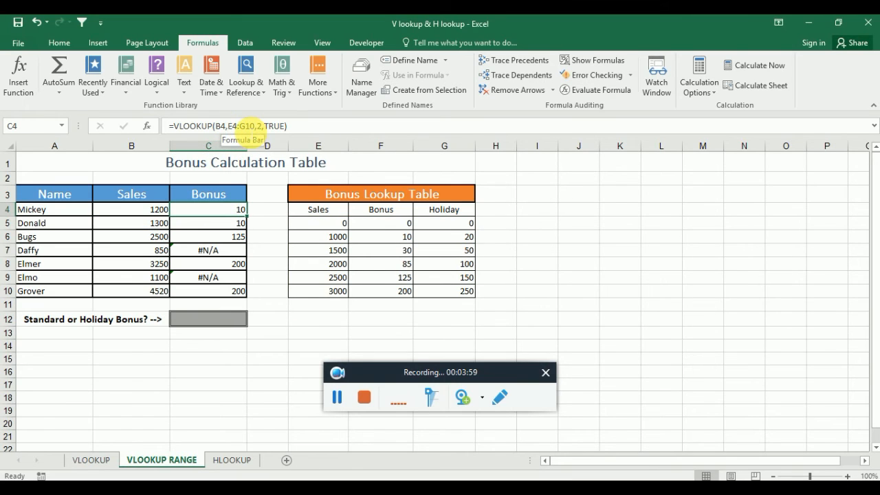
click(250, 127)
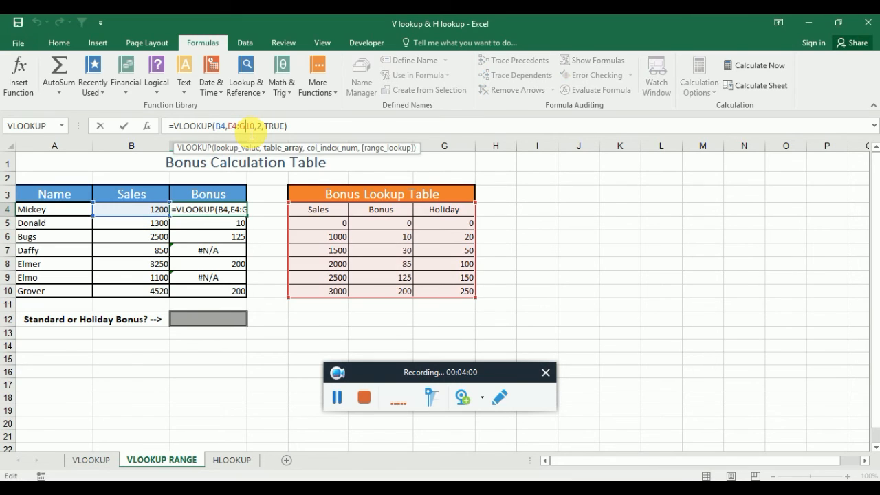
double_click(245, 126)
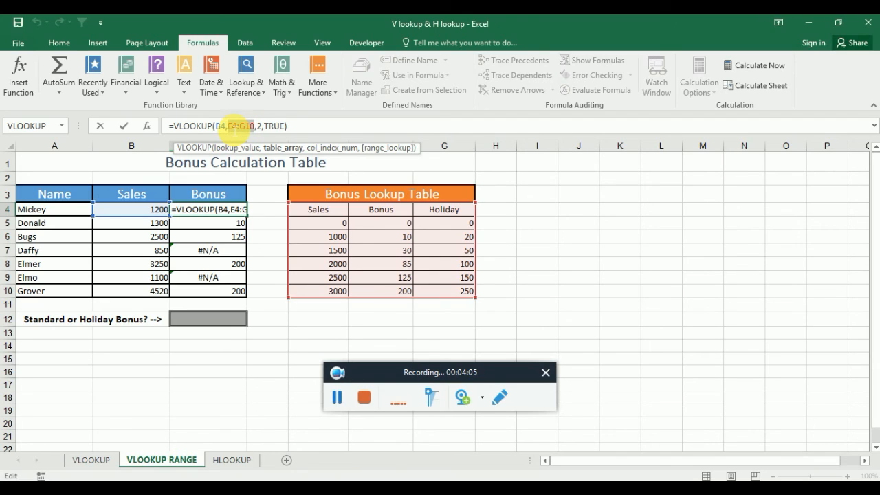
key(F4)
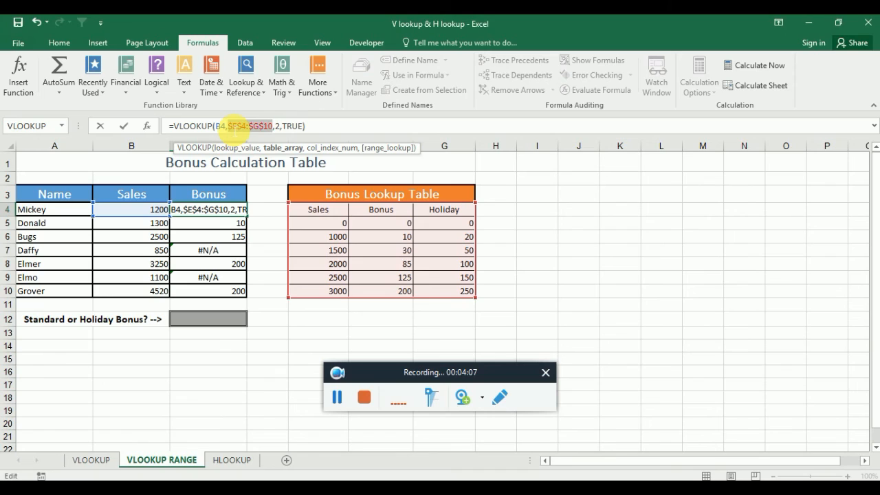
key(Return)
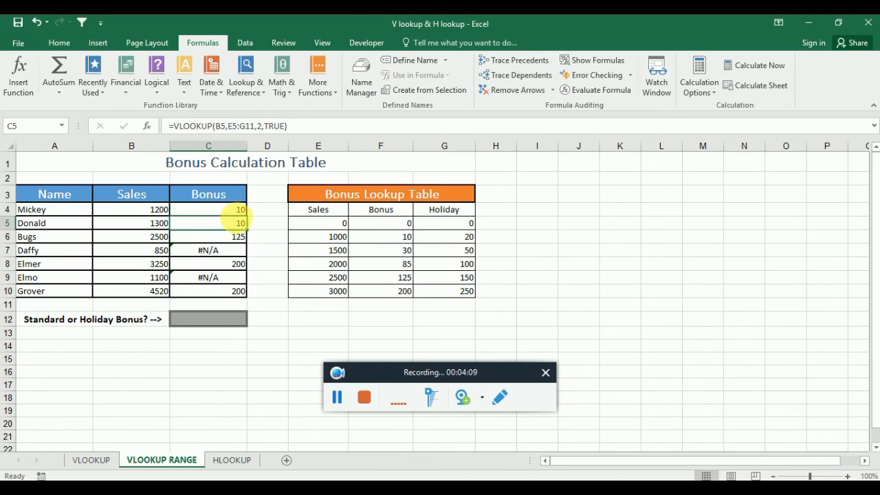
click(232, 214)
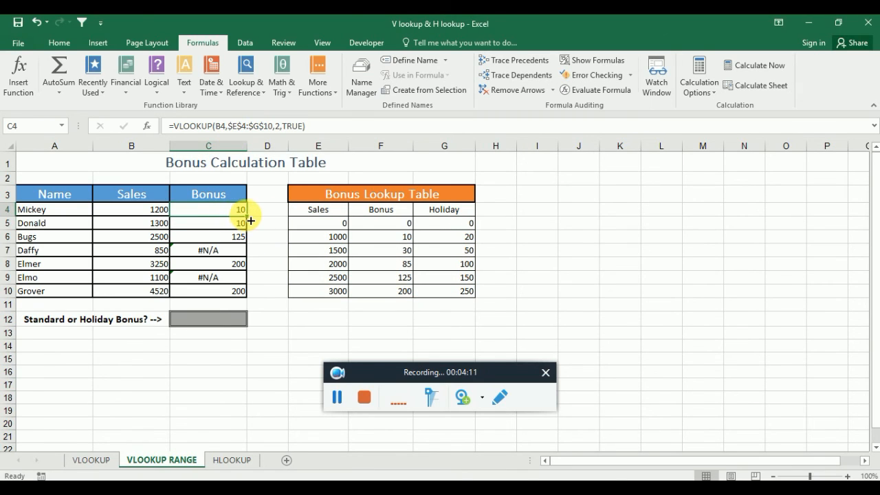
drag(250, 220, 247, 300)
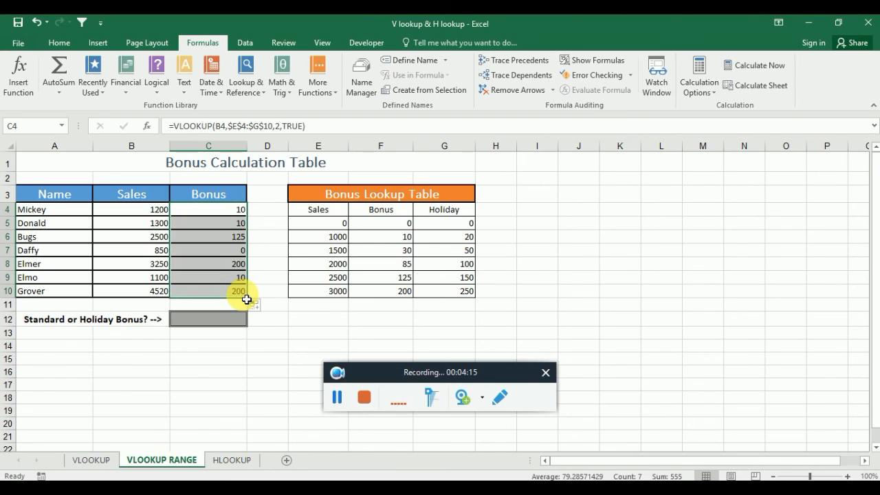